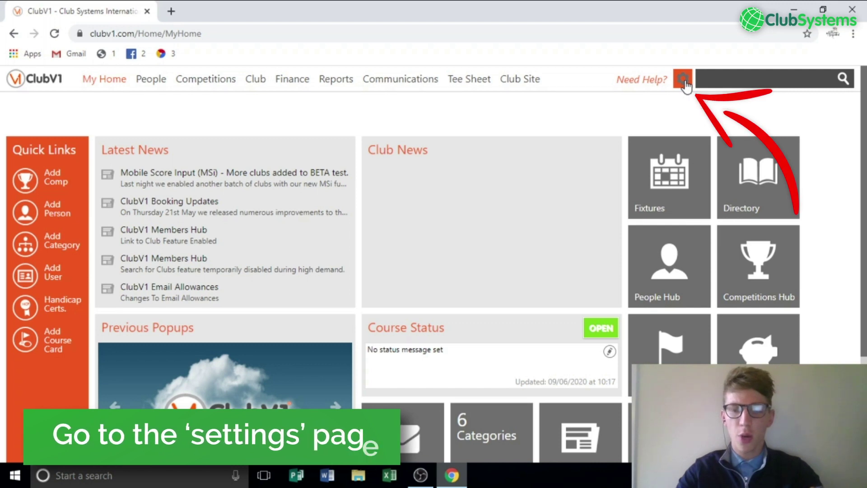
Open the settings dropdown from the gear icon beside Need Help? on My Home
click(683, 80)
Choose Settings to open the Club Details settings page
click(585, 99)
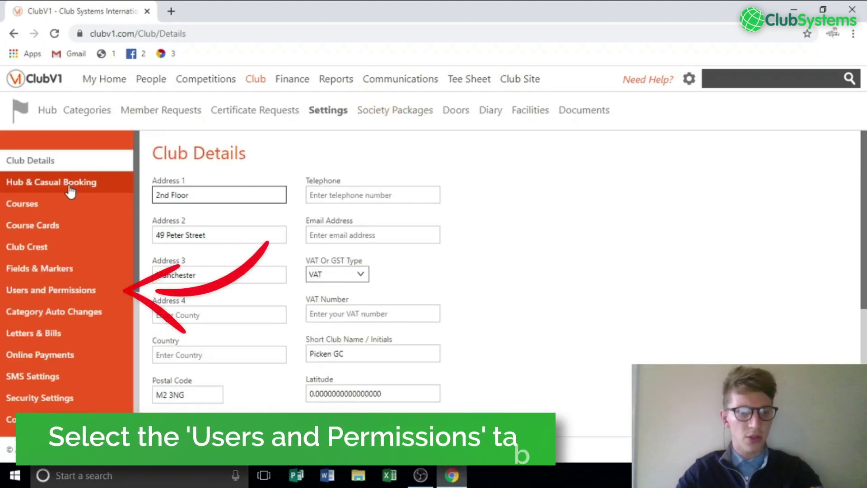
Open Users and Permissions and look through its users and User Roles list
click(59, 297)
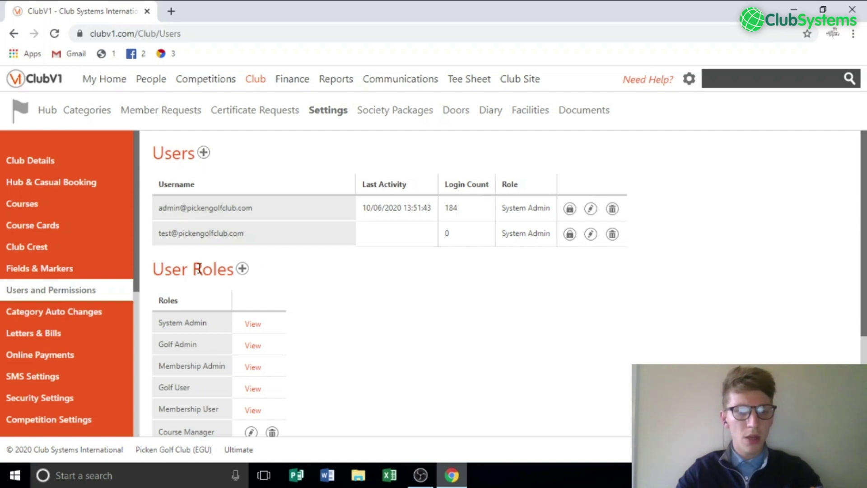
scroll(199, 268, down, 2)
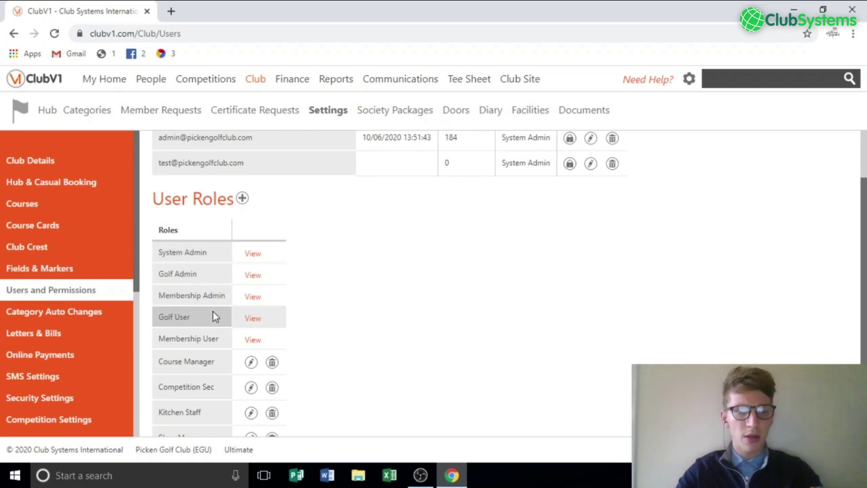
scroll(239, 318, down, 2)
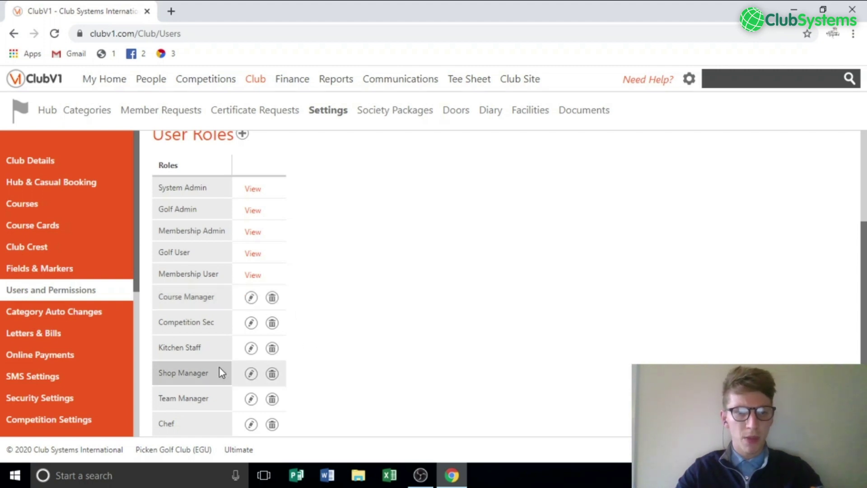
scroll(223, 402, down, 1)
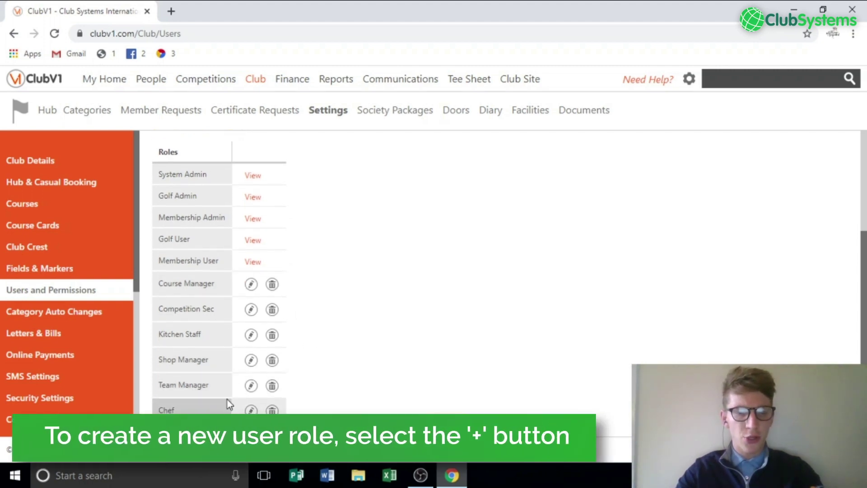
scroll(226, 401, up, 3)
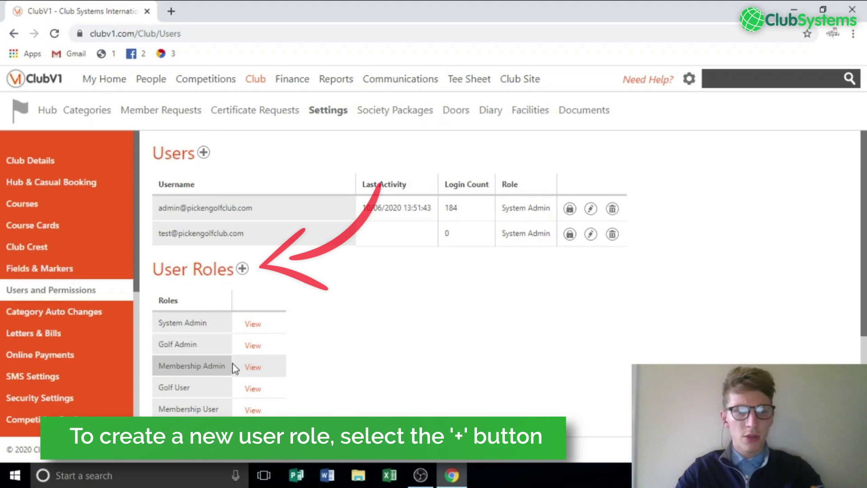
Add a new user role and type its name, 'Clbbsite Manager'
click(242, 269)
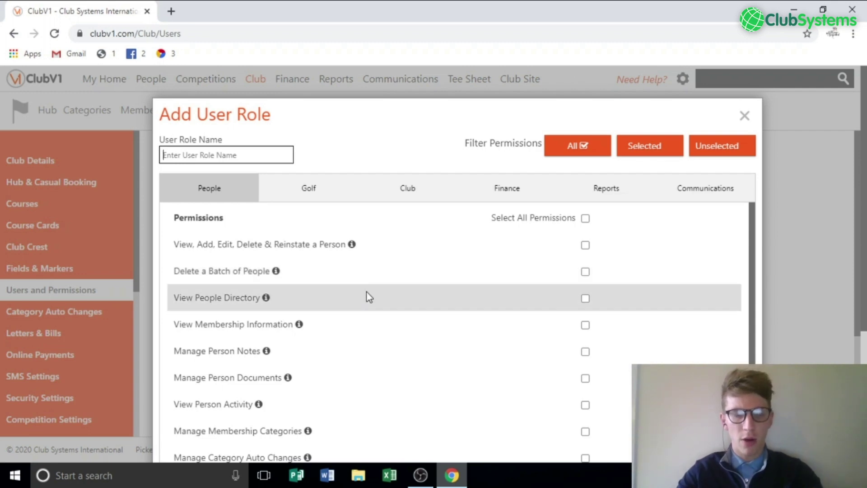
click(231, 157)
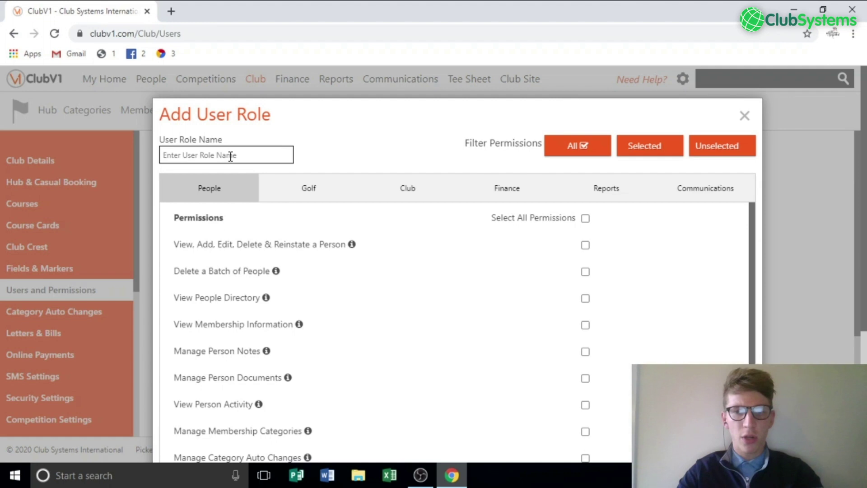
text(Cl)
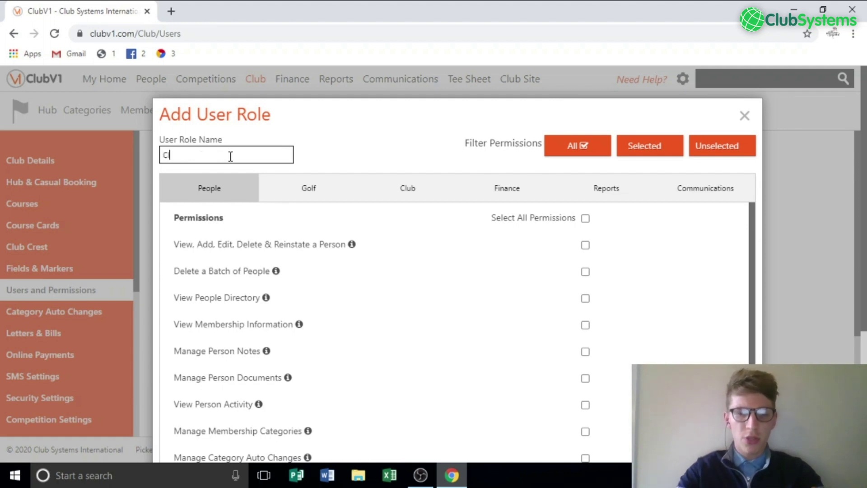
text(bbsite Manager)
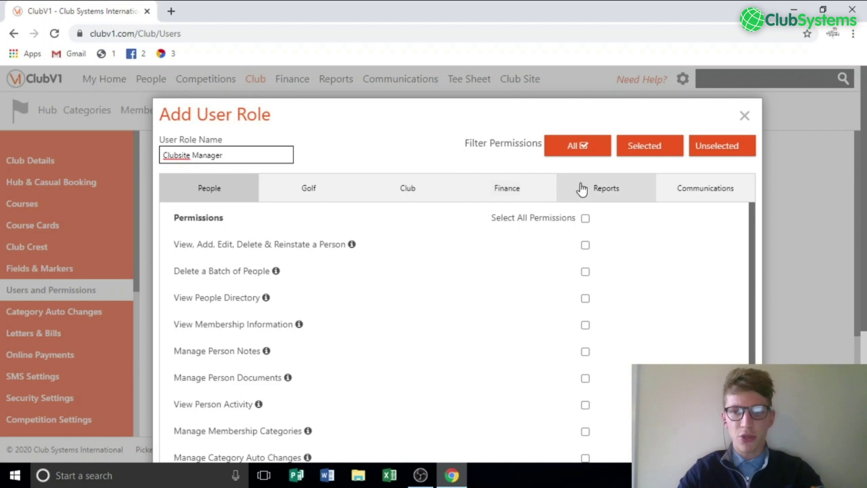
Give the role Manage Club Sites on the Club tab, plus Communications' Mailing and Newsletters
click(413, 193)
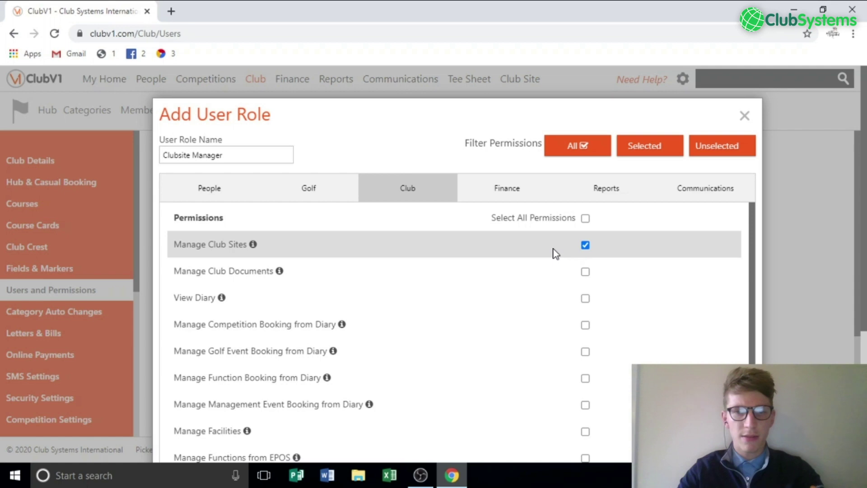
click(685, 195)
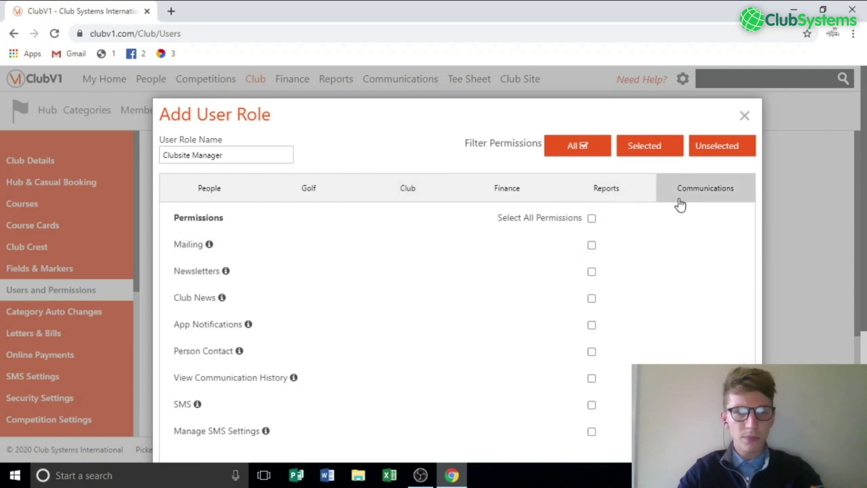
click(590, 248)
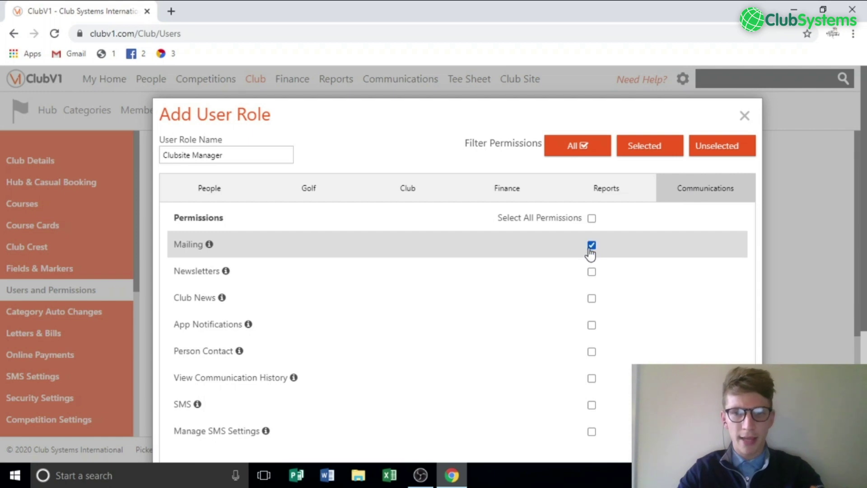
click(590, 271)
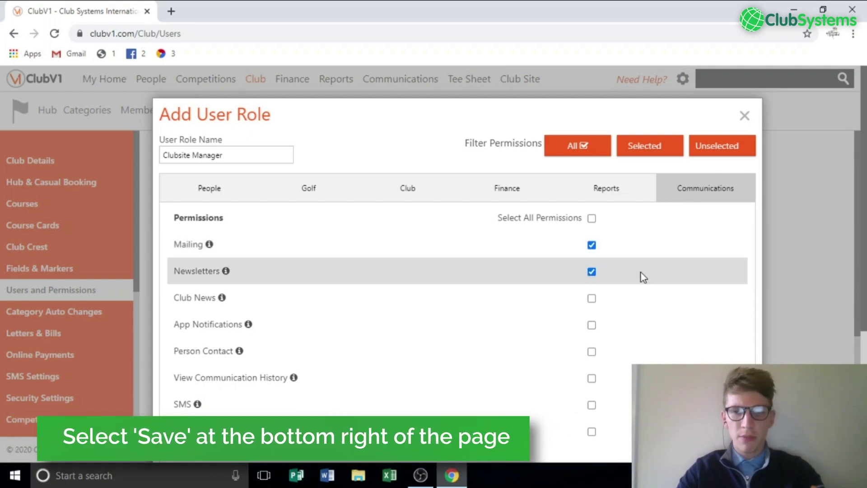
scroll(641, 274, down, 5)
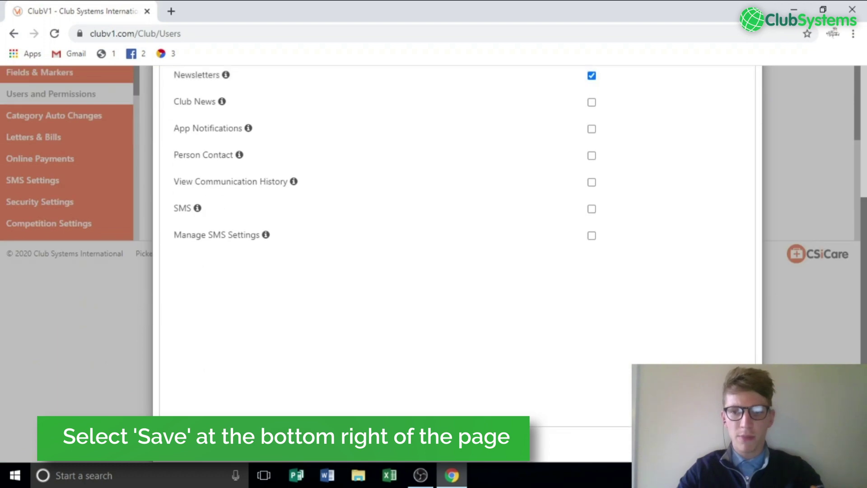
Save the Clubsite Manager role and confirm it appears among the User Roles
click(524, 458)
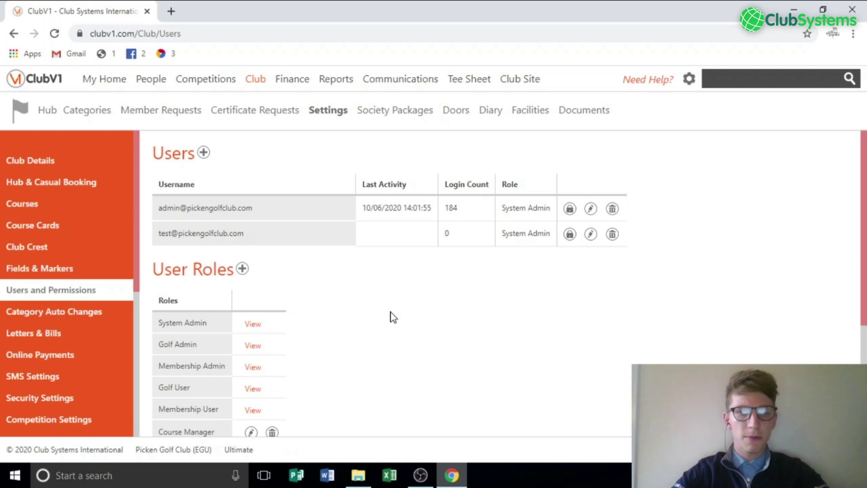
scroll(221, 337, down, 4)
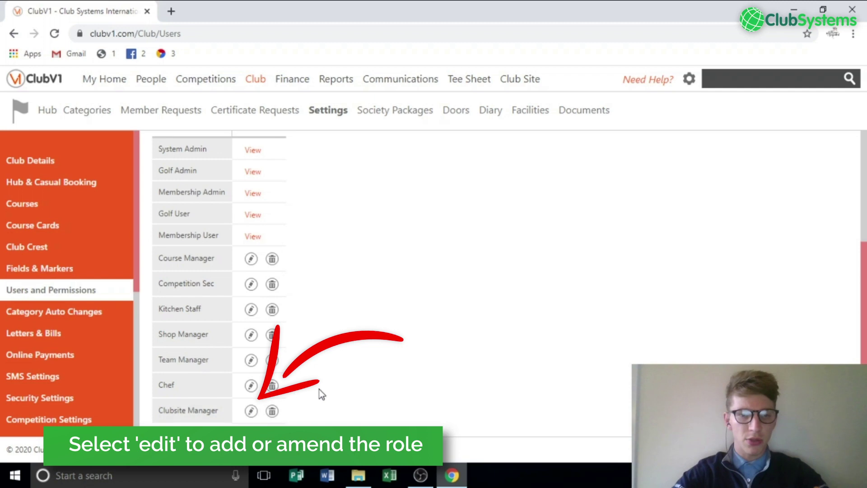
scroll(324, 391, up, 2)
scroll(323, 391, up, 4)
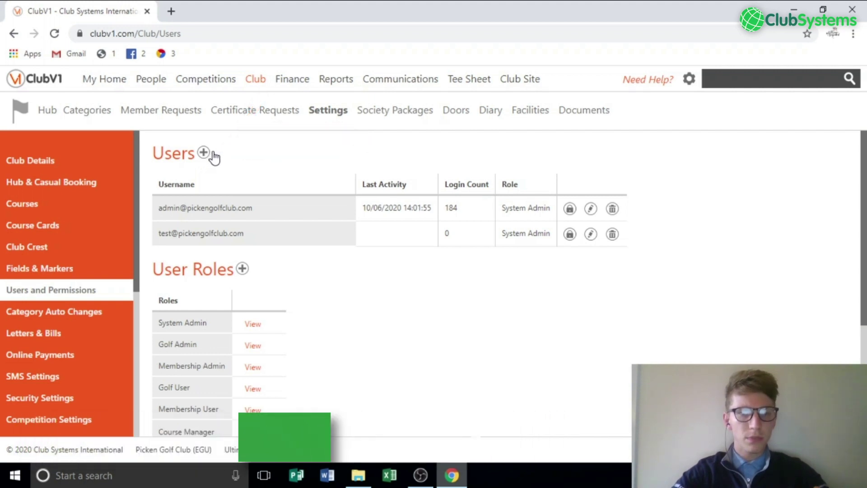
Start a new user with role Clubsite Manager and user filter All Members
click(213, 153)
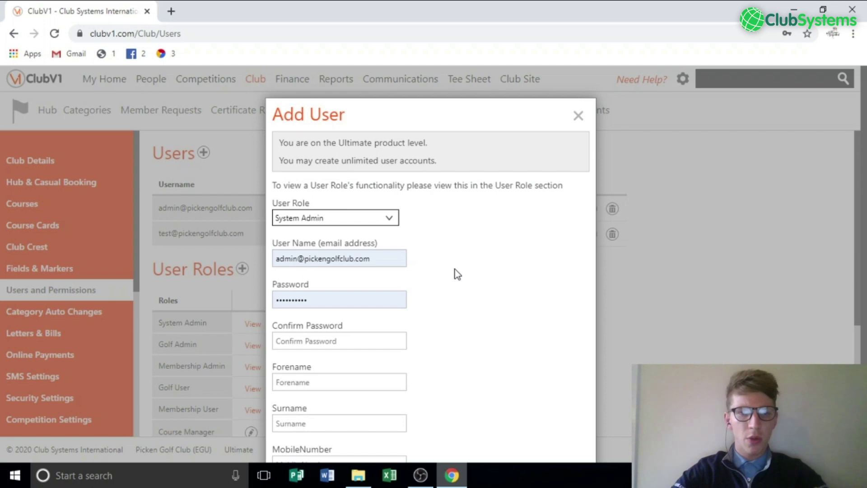
scroll(454, 269, down, 1)
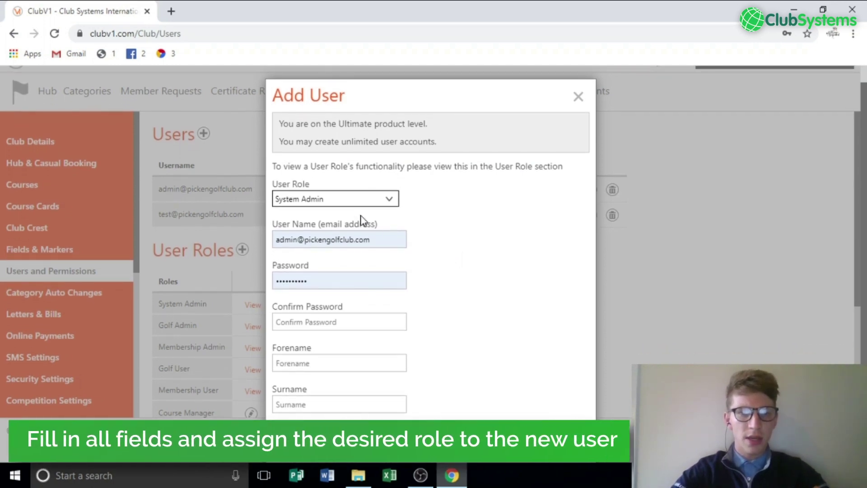
click(338, 206)
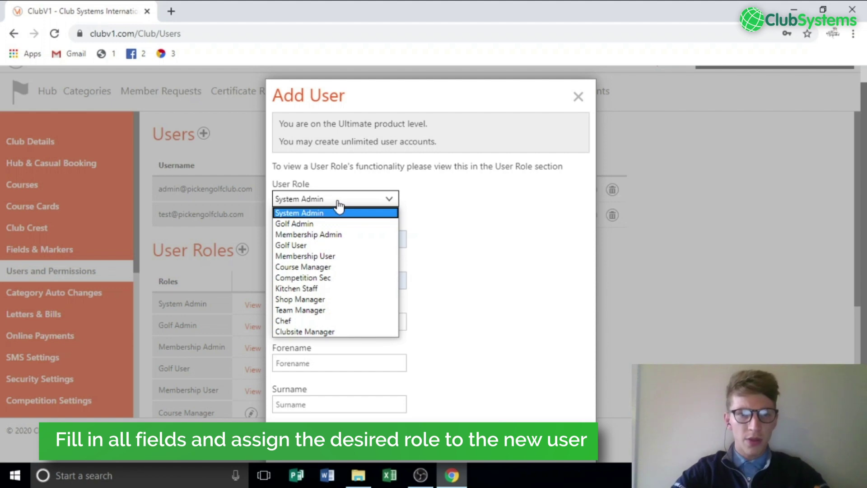
click(335, 332)
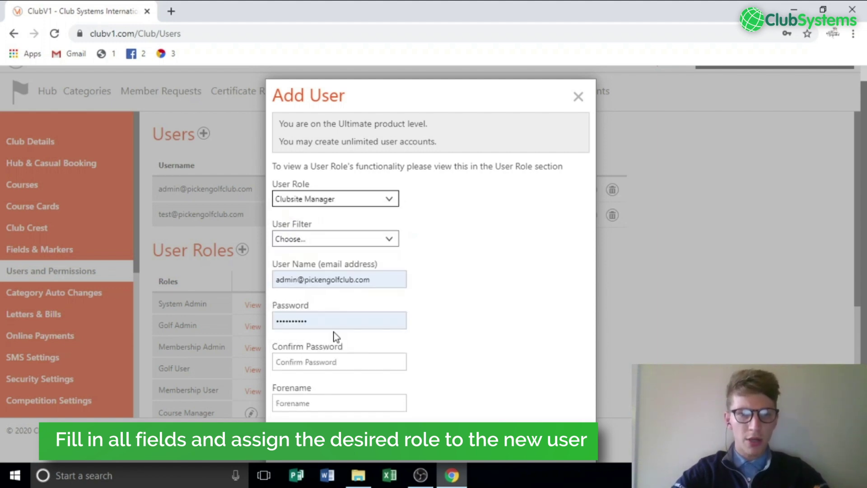
click(313, 241)
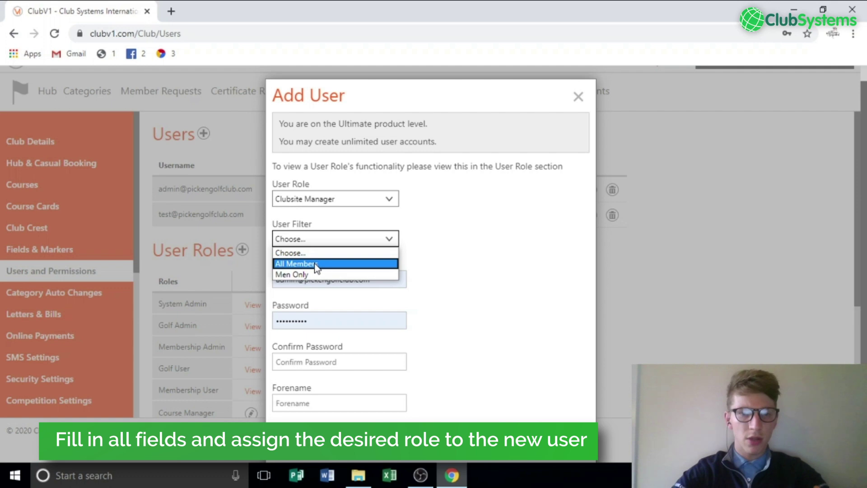
click(315, 265)
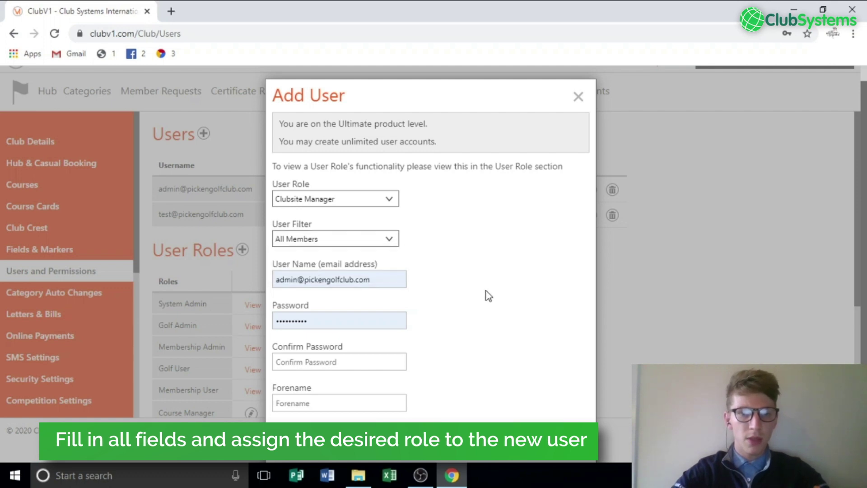
Replace the autofilled email with the new user's login email and enter the password twice
click(396, 287)
drag(396, 287, 254, 285)
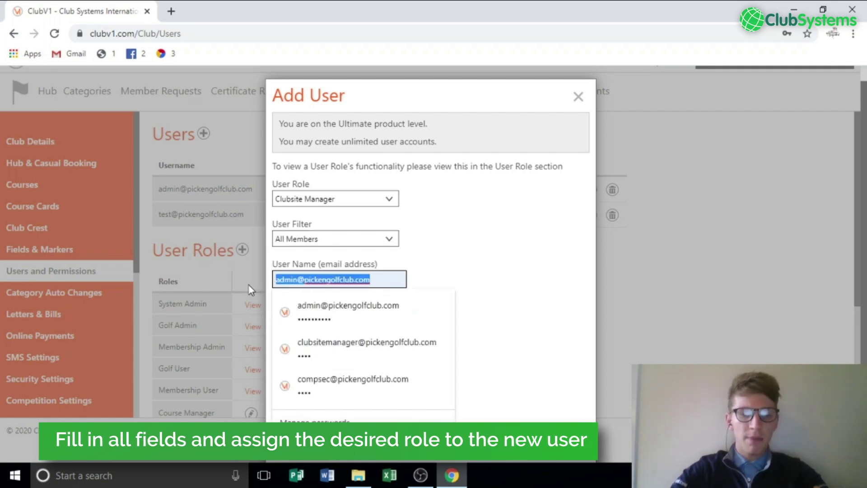
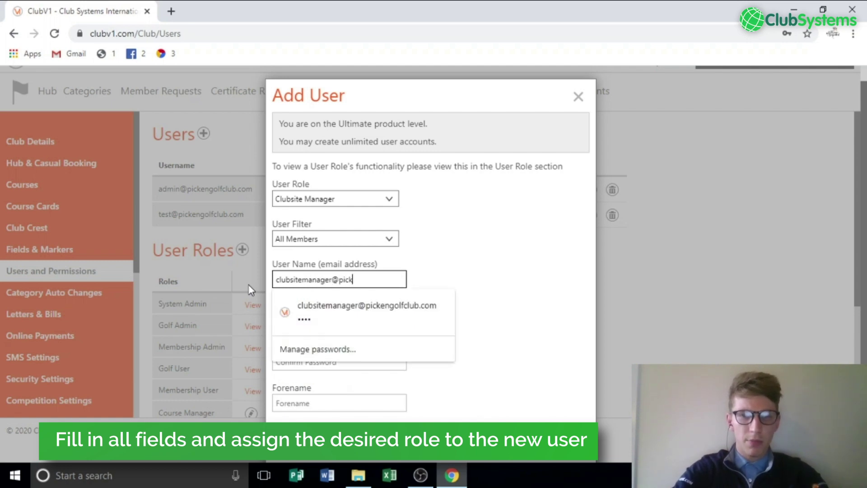
key(Tab)
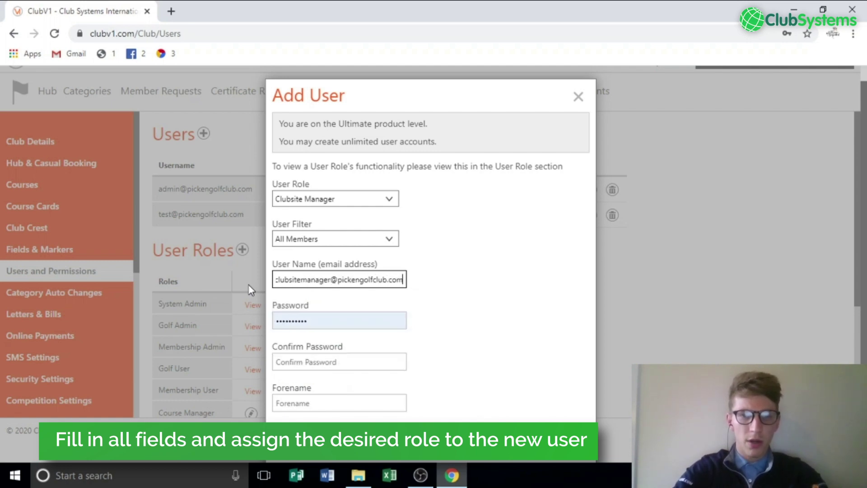
text(test)
key(Tab)
text(test)
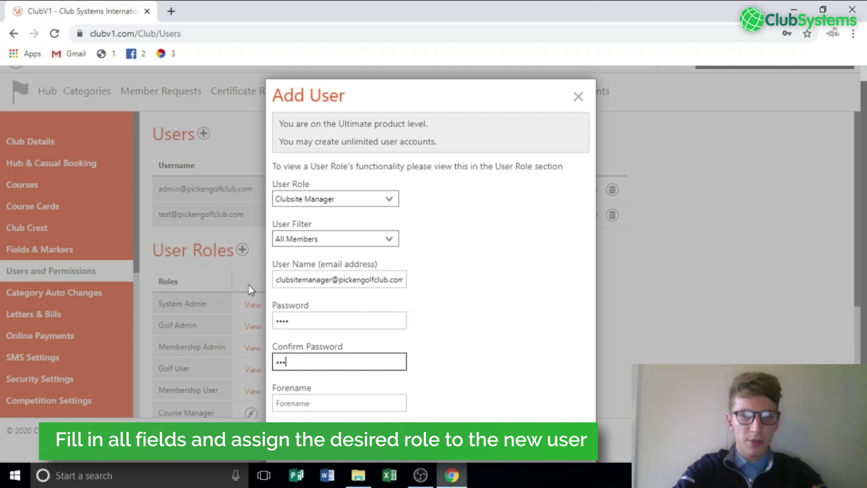
Fill in the user's forename and surname and save the account
key(Tab)
key(Tab)
key(Tab)
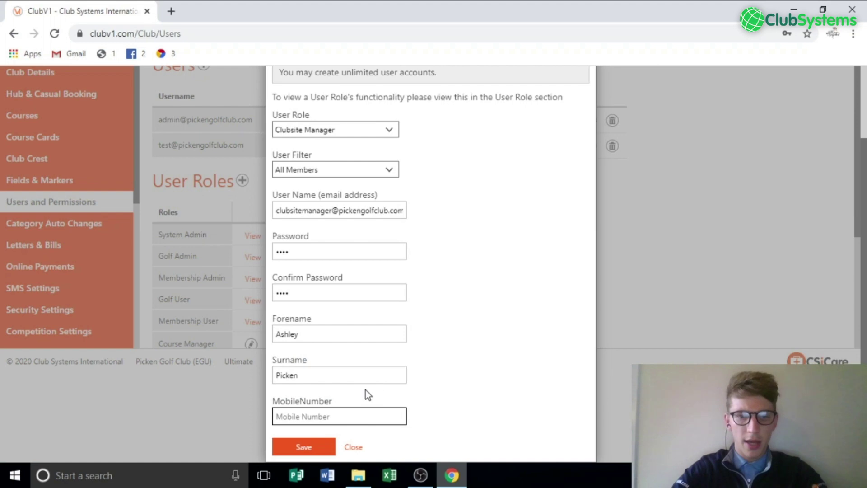
click(305, 448)
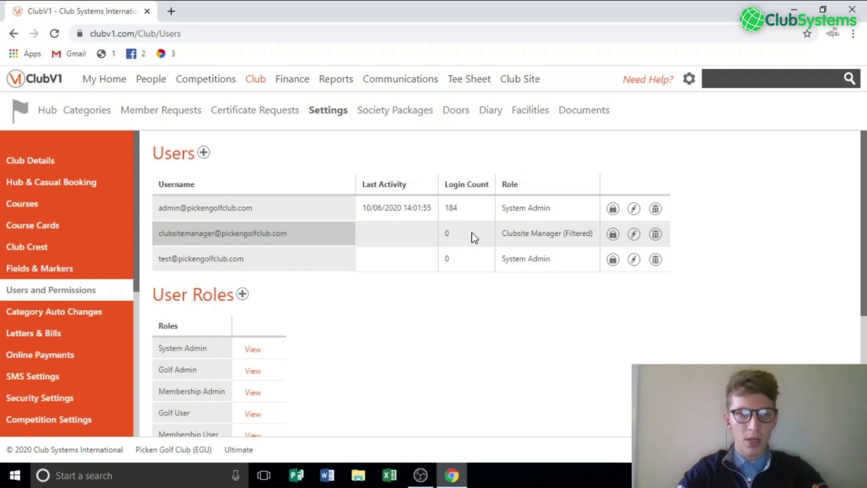
Log off the admin account via the gear menu
click(688, 79)
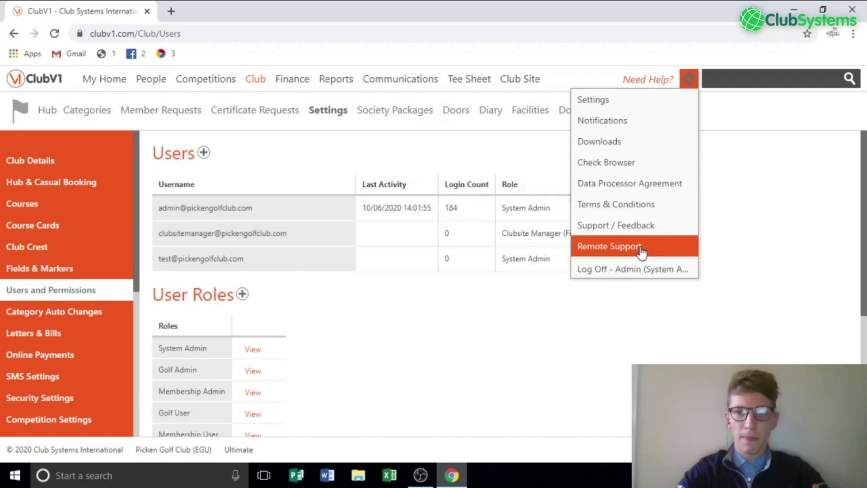
click(632, 269)
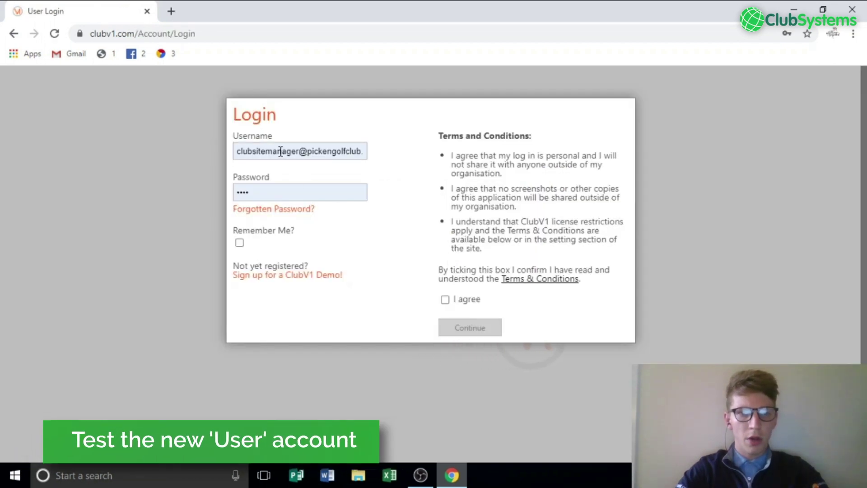
Accept the terms and continue to log in as the new Clubsite Manager user
click(447, 304)
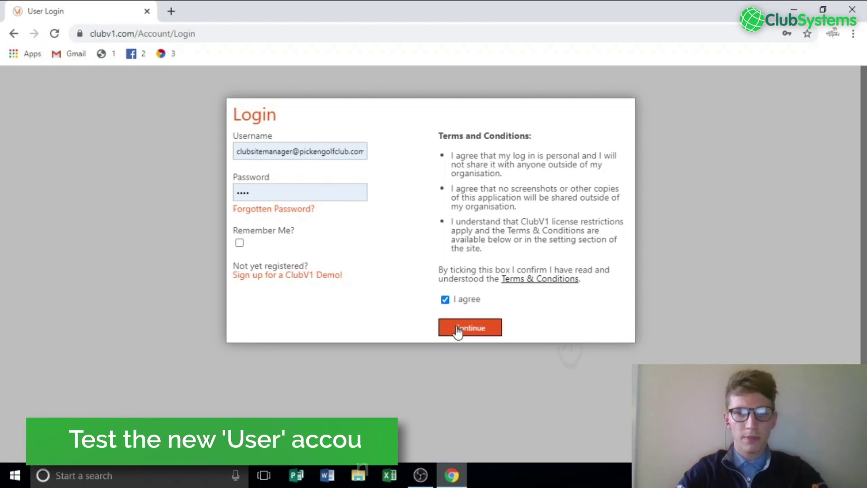
click(457, 329)
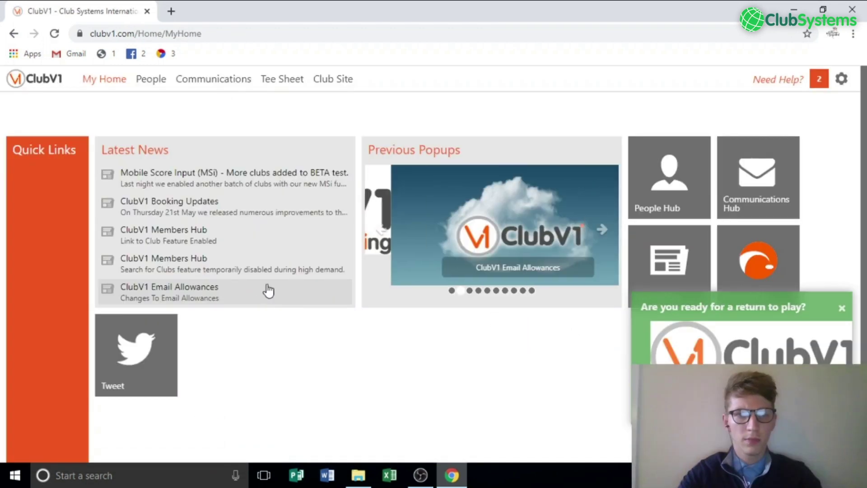